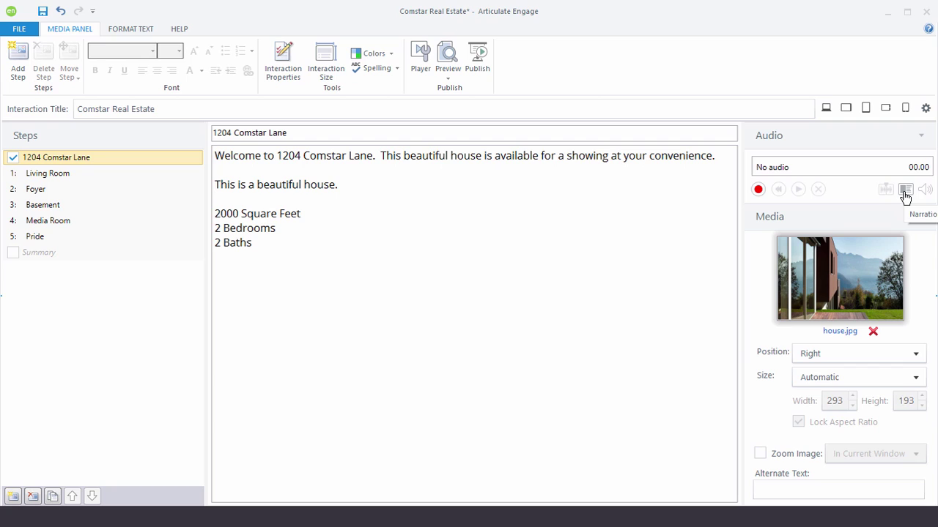
{"action": "left_click", "coordinate": [905, 190]}
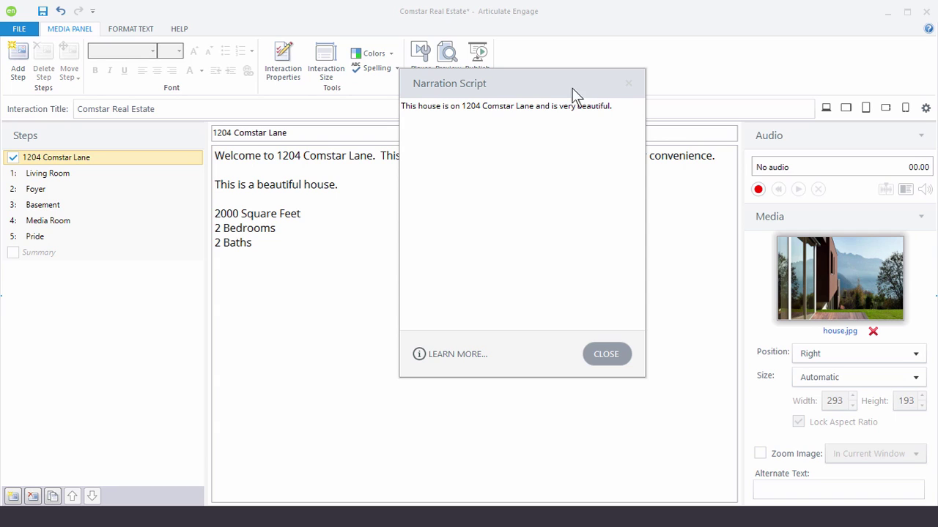
- Record a 15.50-second narration reading the script, then close the Narration Script dialog
{"action": "left_click", "coordinate": [759, 191]}
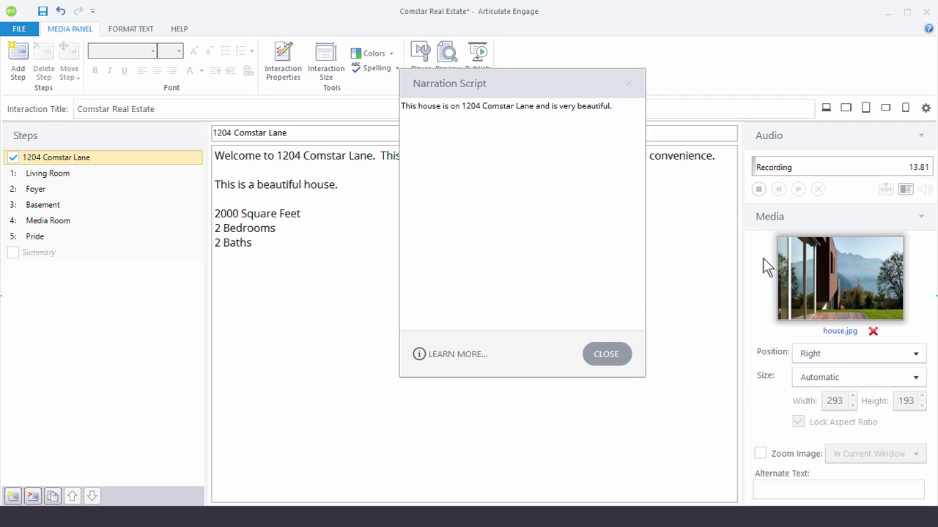
{"action": "left_click", "coordinate": [759, 192]}
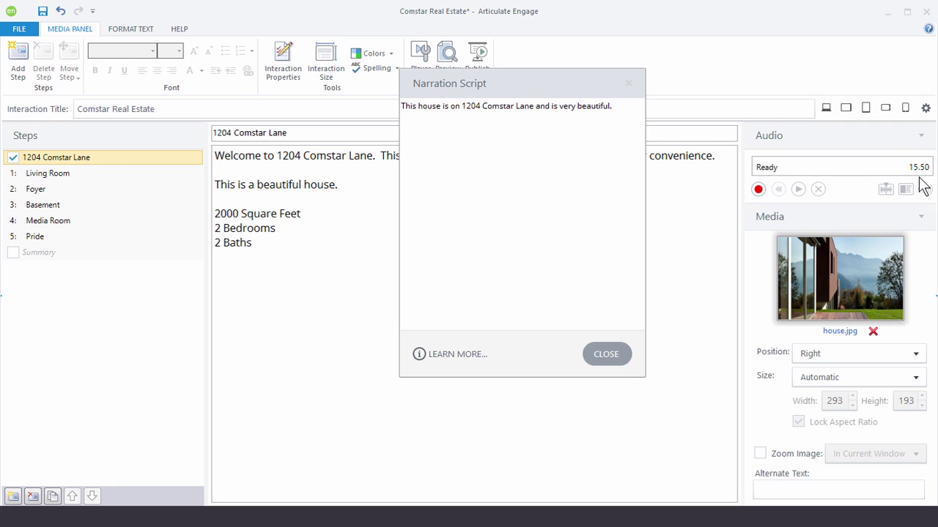
{"action": "left_click", "coordinate": [614, 354]}
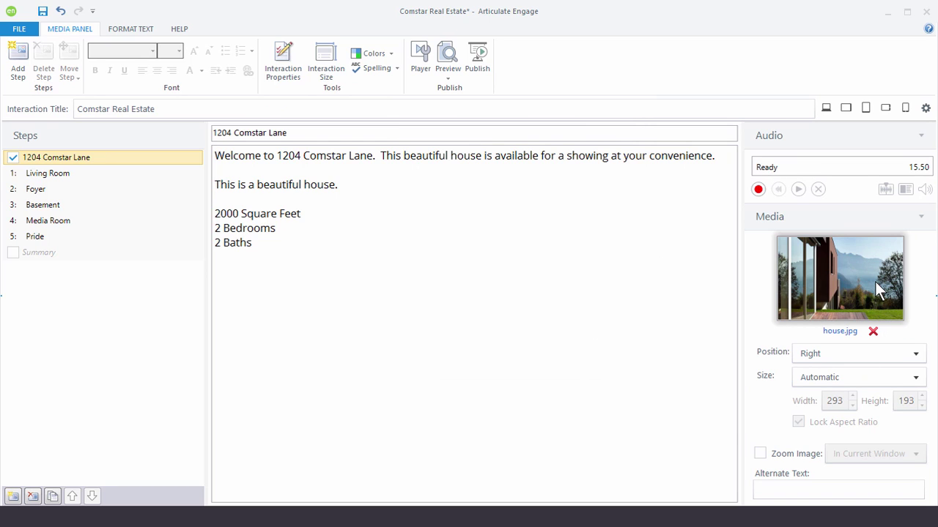
- Open the recorded narration in the Audio Editor and scrub across the waveform, including about 04.24
{"action": "left_click", "coordinate": [886, 191]}
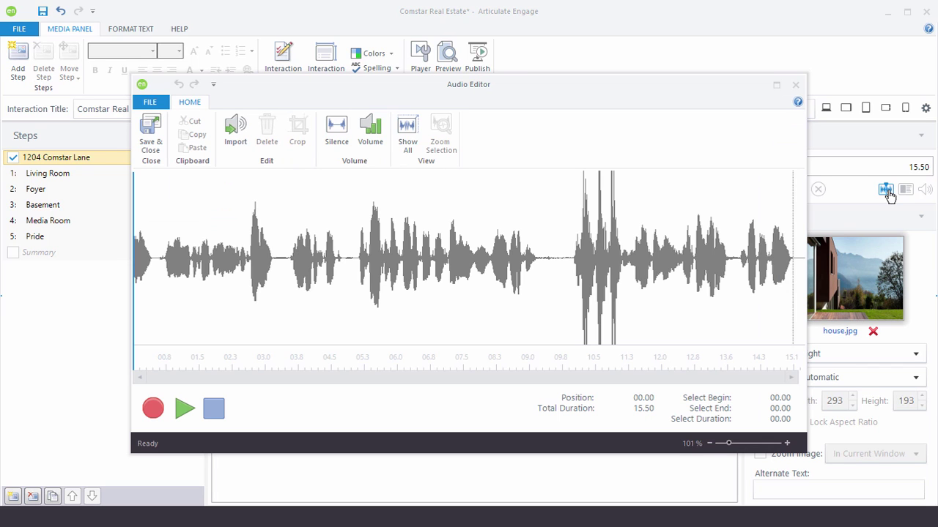
{"action": "left_click", "coordinate": [211, 281]}
{"action": "left_click", "coordinate": [696, 339]}
{"action": "left_click", "coordinate": [314, 311]}
{"action": "left_click", "coordinate": [690, 312]}
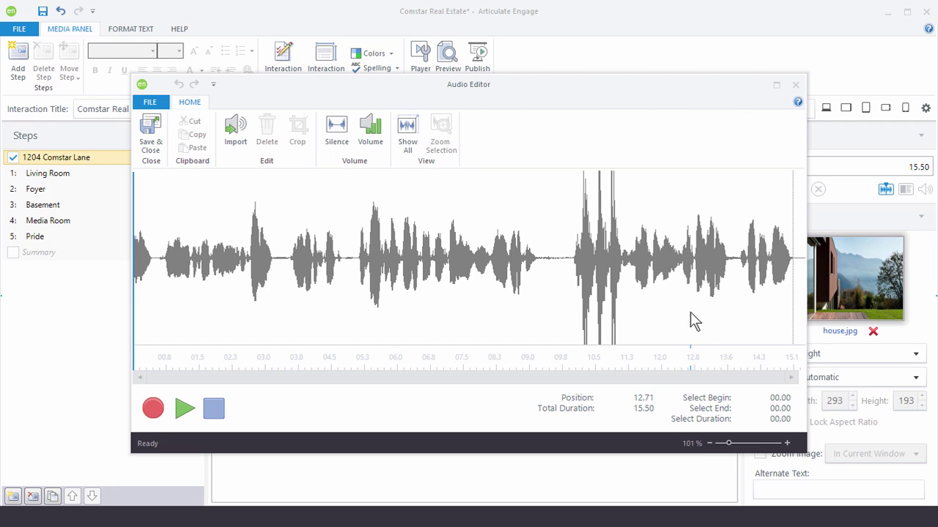
- Play the narration from the start, stop it, and set the position mid-recording
{"action": "left_click", "coordinate": [186, 415]}
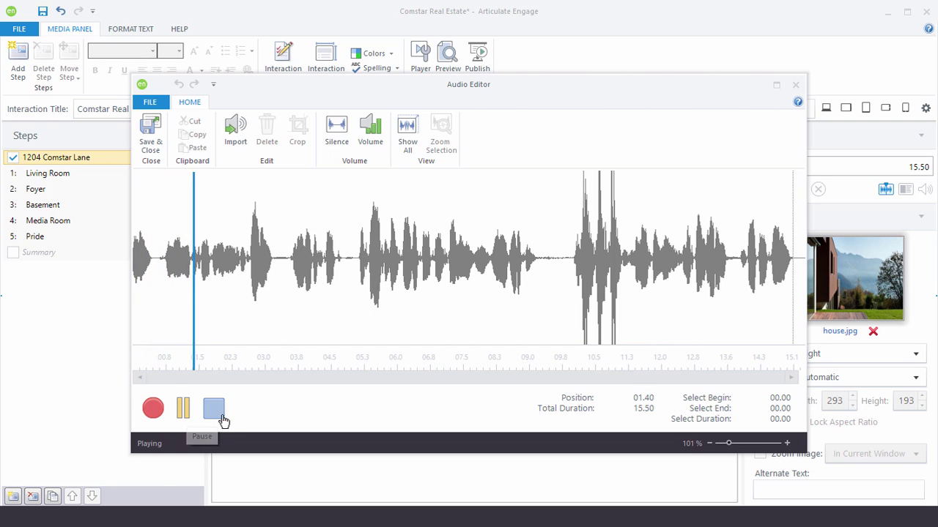
{"action": "left_click", "coordinate": [214, 411]}
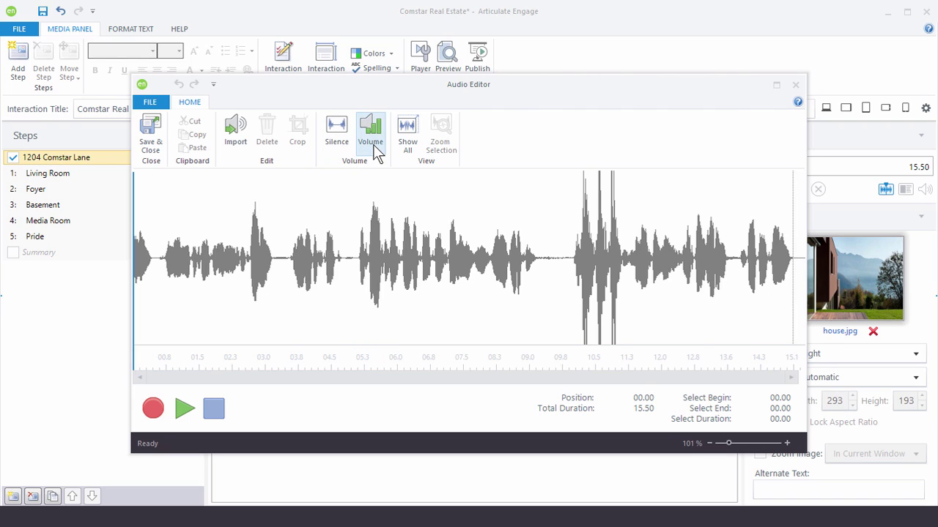
{"action": "left_click", "coordinate": [408, 288]}
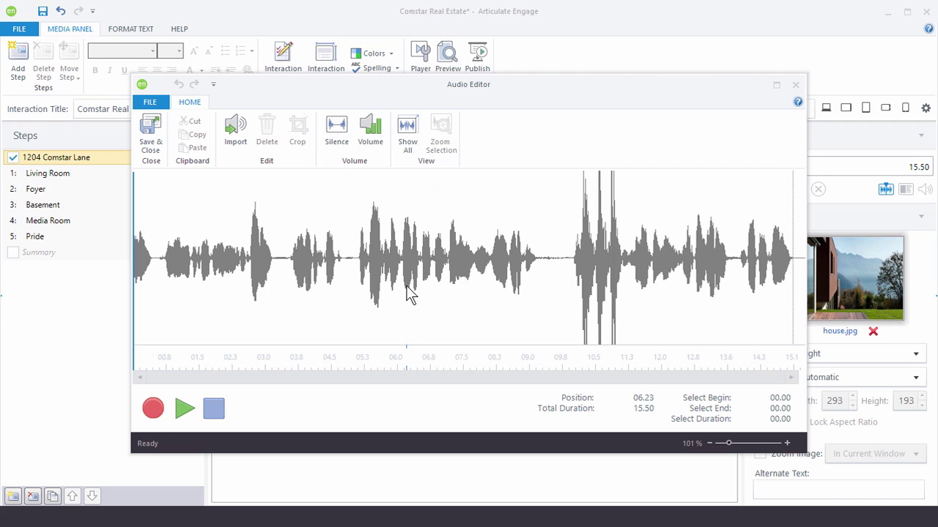
- Replay the narration from about 05.56, then select the spoken passage from 05.60 to 09.56
{"action": "left_click", "coordinate": [376, 260]}
{"action": "left_click", "coordinate": [185, 408]}
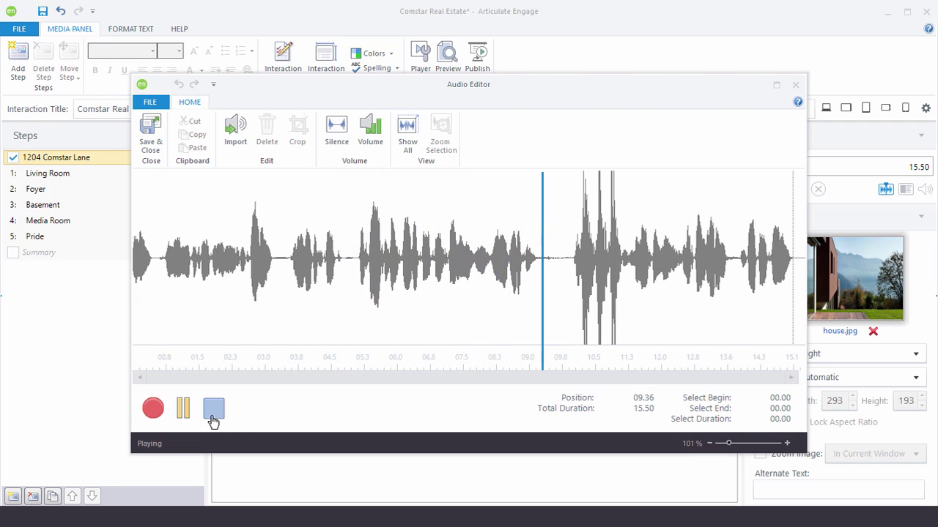
{"action": "left_click", "coordinate": [211, 415]}
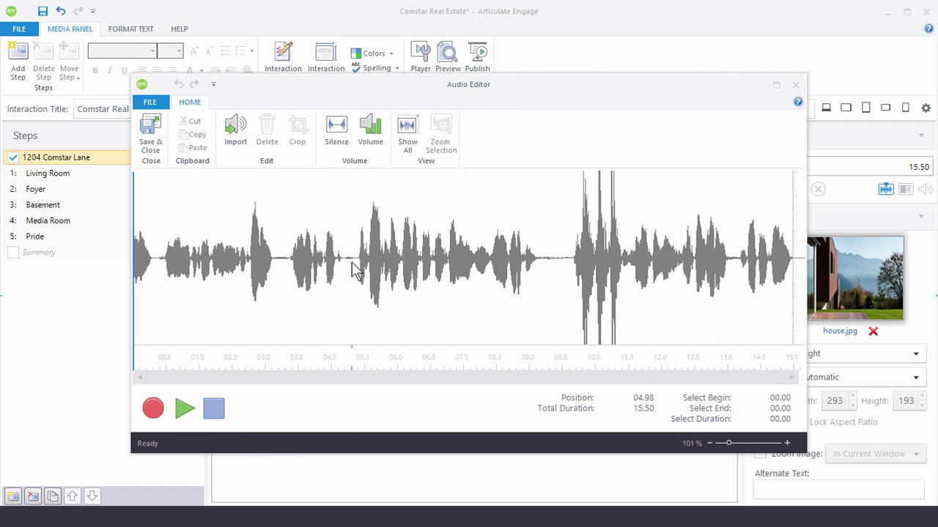
{"action": "left_click_drag", "start_coordinate": [354, 268], "coordinate": [552, 312]}
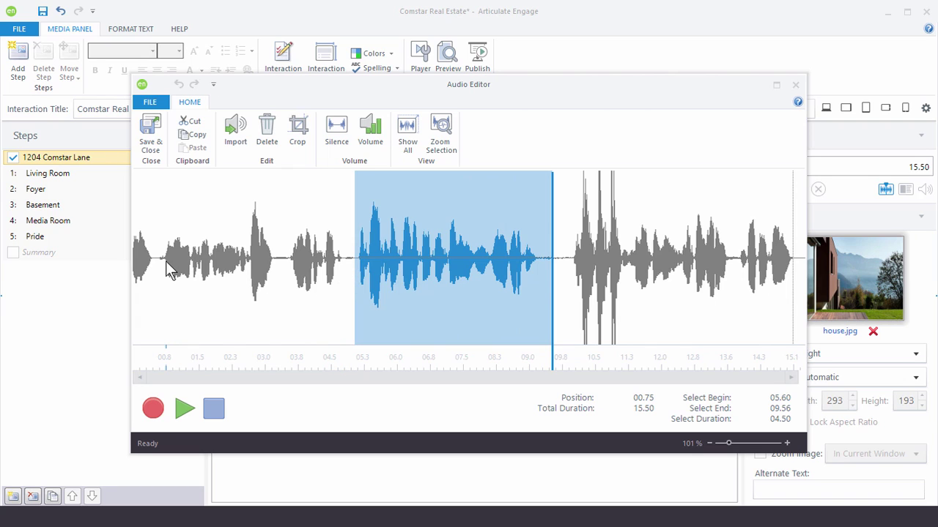
- Delete the 09.92–11.20 noise spike, leaving a 13.77-second narration
{"action": "left_click", "coordinate": [630, 293]}
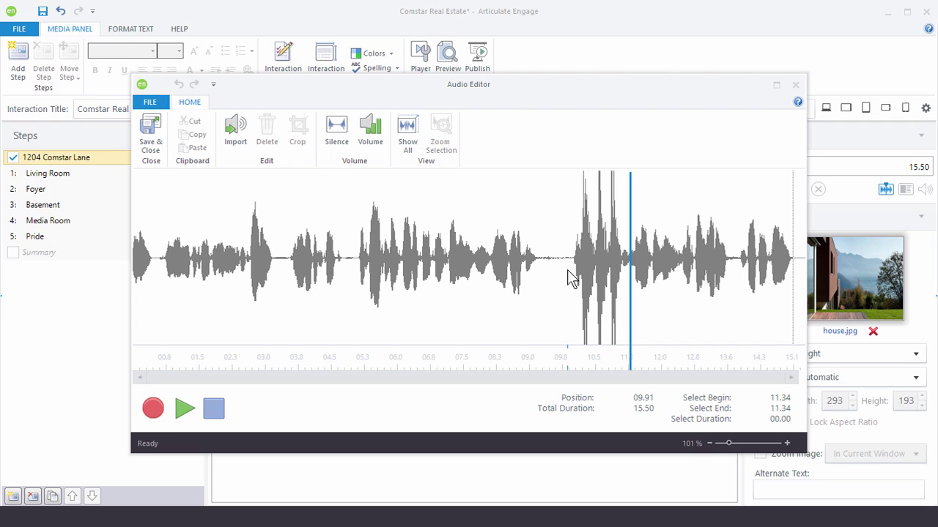
{"action": "left_click_drag", "start_coordinate": [569, 269], "coordinate": [624, 293]}
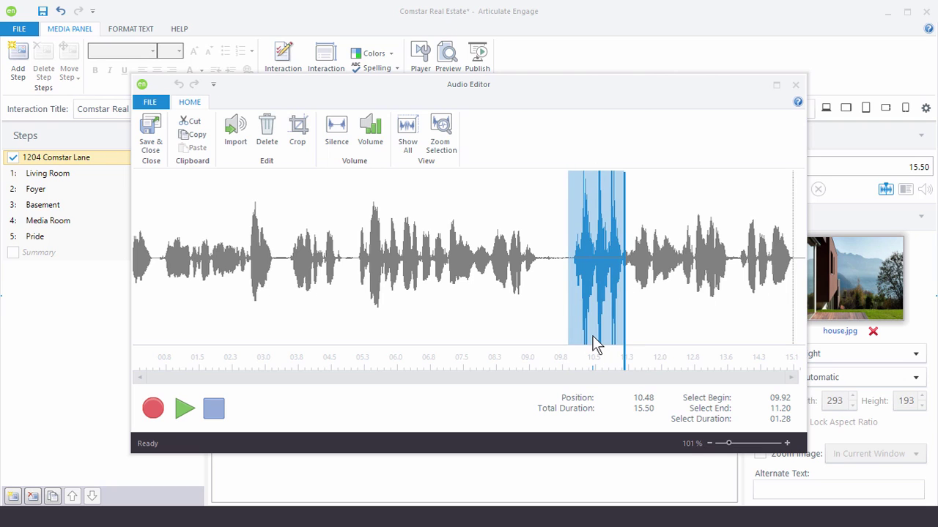
{"action": "left_click", "coordinate": [268, 141]}
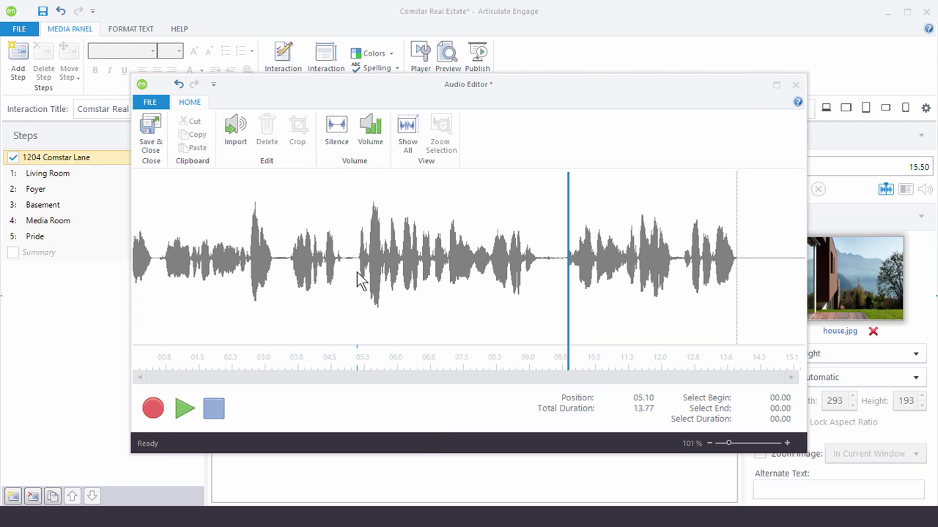
- Crop the narration to the 05.10–09.76 selection, leaving 04.65 seconds
{"action": "left_click_drag", "start_coordinate": [358, 277], "coordinate": [561, 311]}
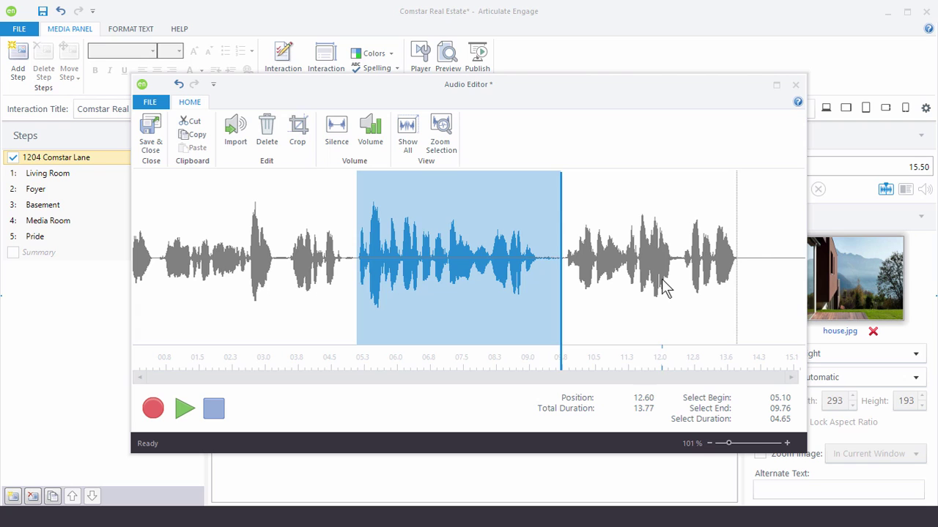
{"action": "left_click", "coordinate": [298, 132]}
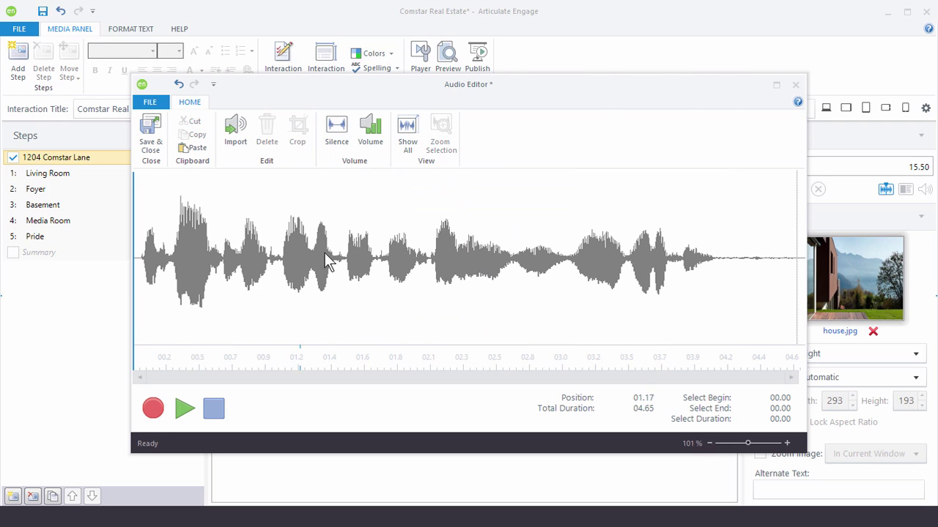
- Silence the trailing audio from 04.11 to the 04.65 end
{"action": "left_click_drag", "start_coordinate": [720, 260], "coordinate": [801, 286]}
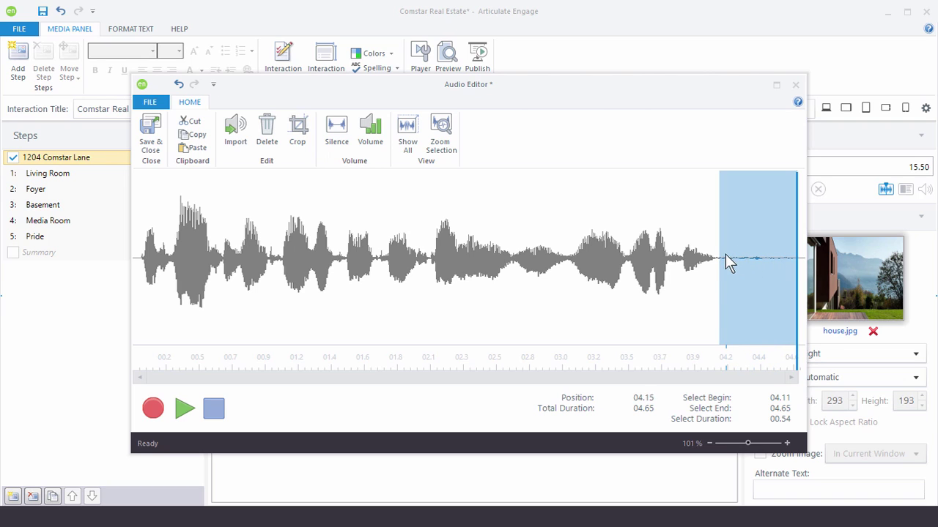
{"action": "left_click", "coordinate": [336, 133]}
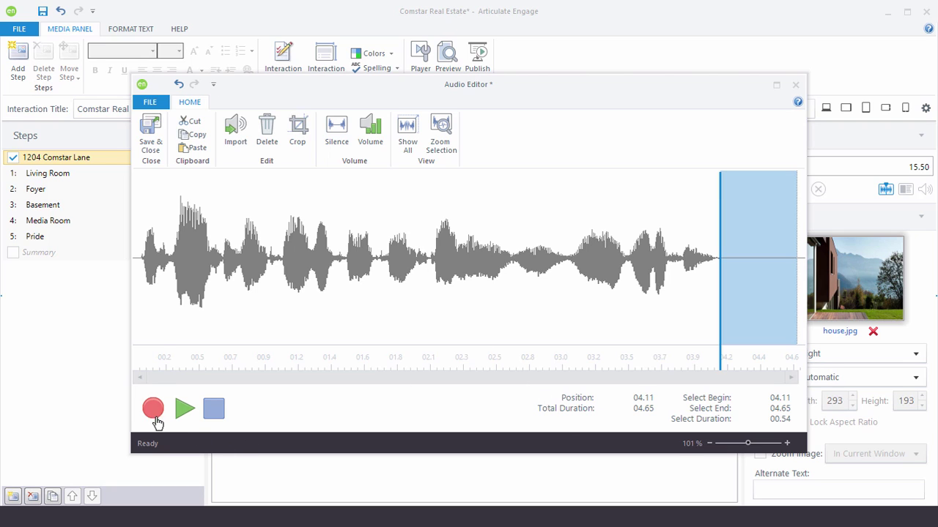
{"action": "left_click", "coordinate": [135, 312]}
{"action": "left_click", "coordinate": [178, 408]}
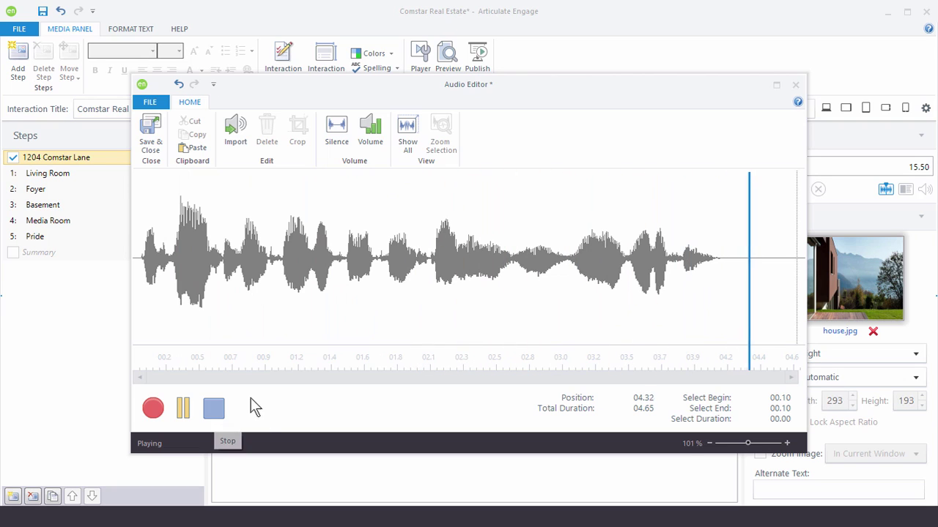
{"action": "left_click", "coordinate": [213, 412]}
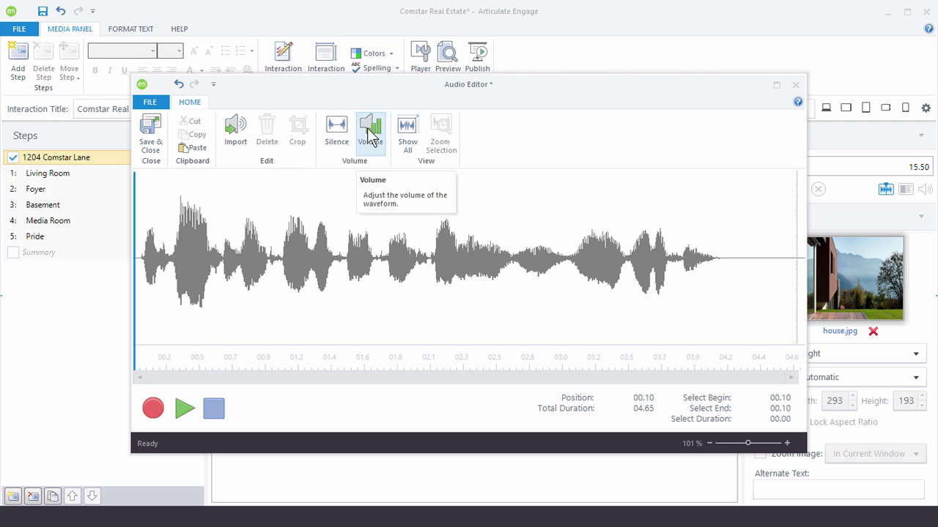
{"action": "left_click", "coordinate": [372, 263]}
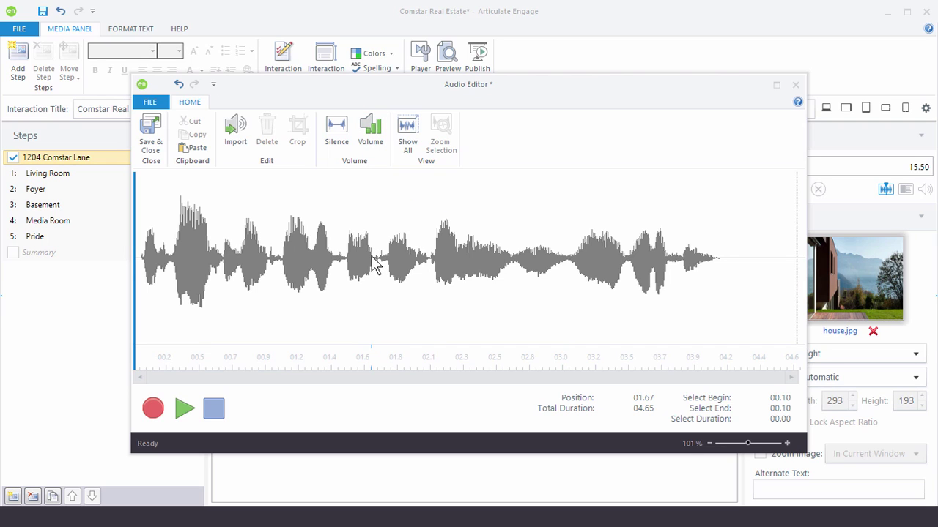
{"action": "left_click", "coordinate": [374, 265]}
{"action": "left_click", "coordinate": [150, 102]}
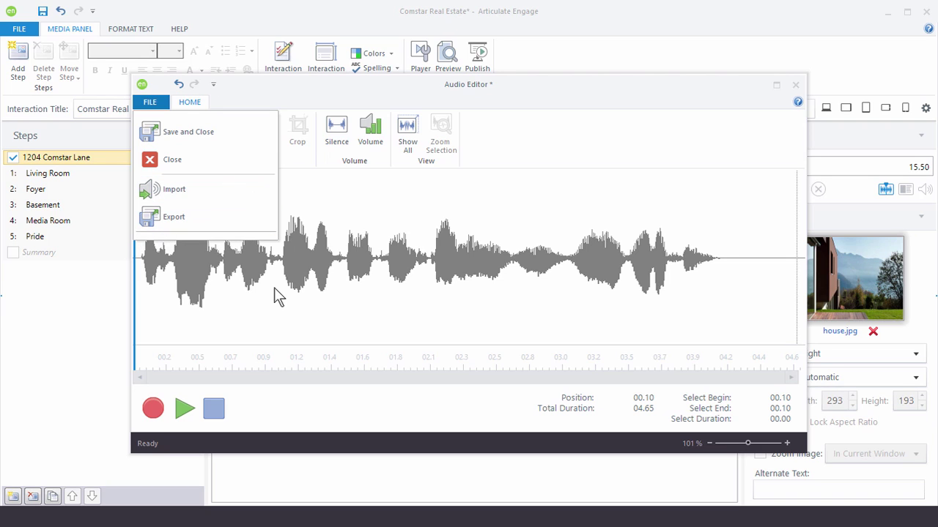
{"action": "left_click", "coordinate": [303, 305]}
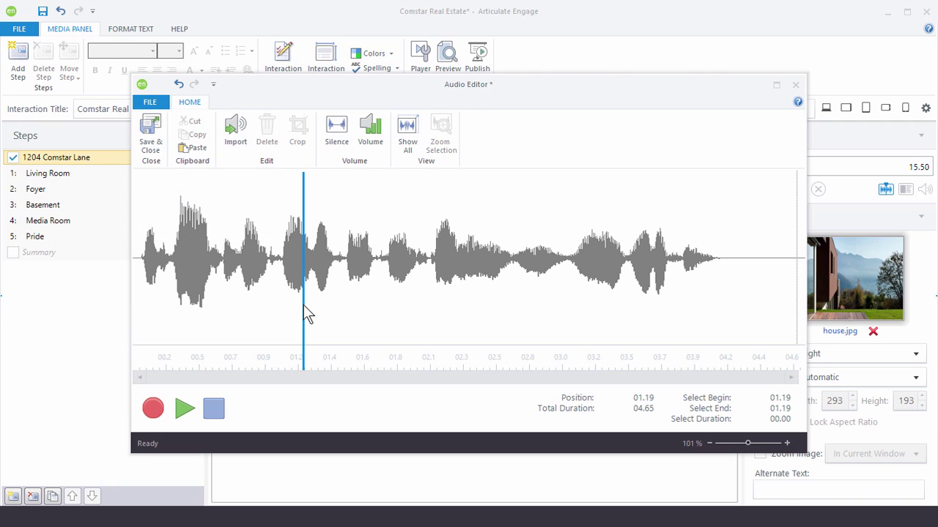